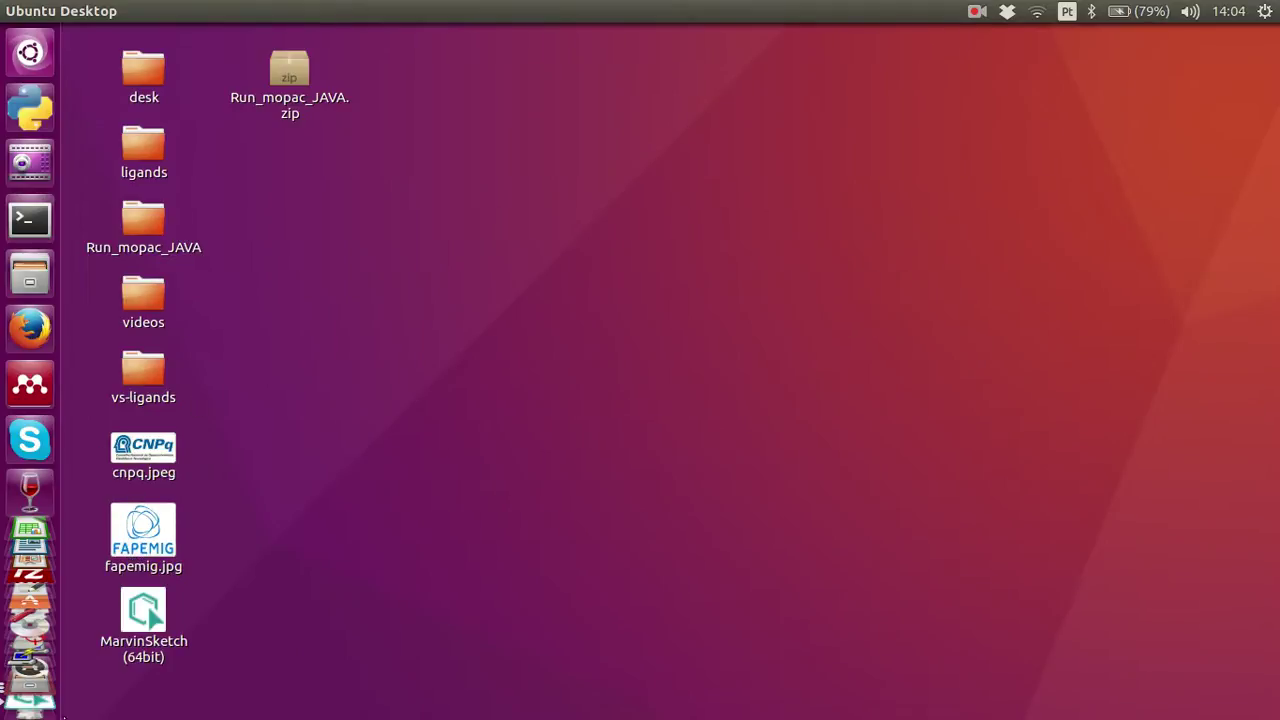
- Switch to MarvinSketch and clean the drawn molecule in 3D with the Fine with Hydrogenize method
{"action": "left_click", "coordinate": [30, 625]}
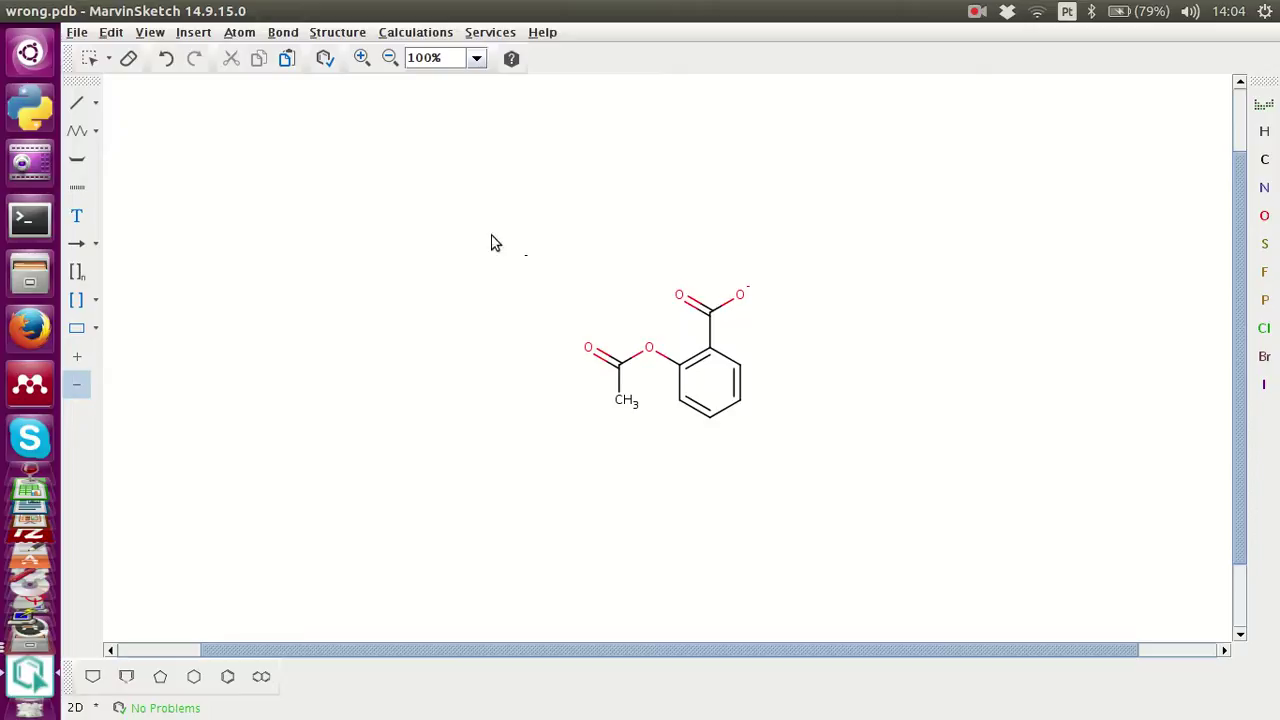
{"action": "left_click", "coordinate": [419, 38]}
{"action": "mouse_move", "coordinate": [425, 76]}
{"action": "mouse_move", "coordinate": [337, 32]}
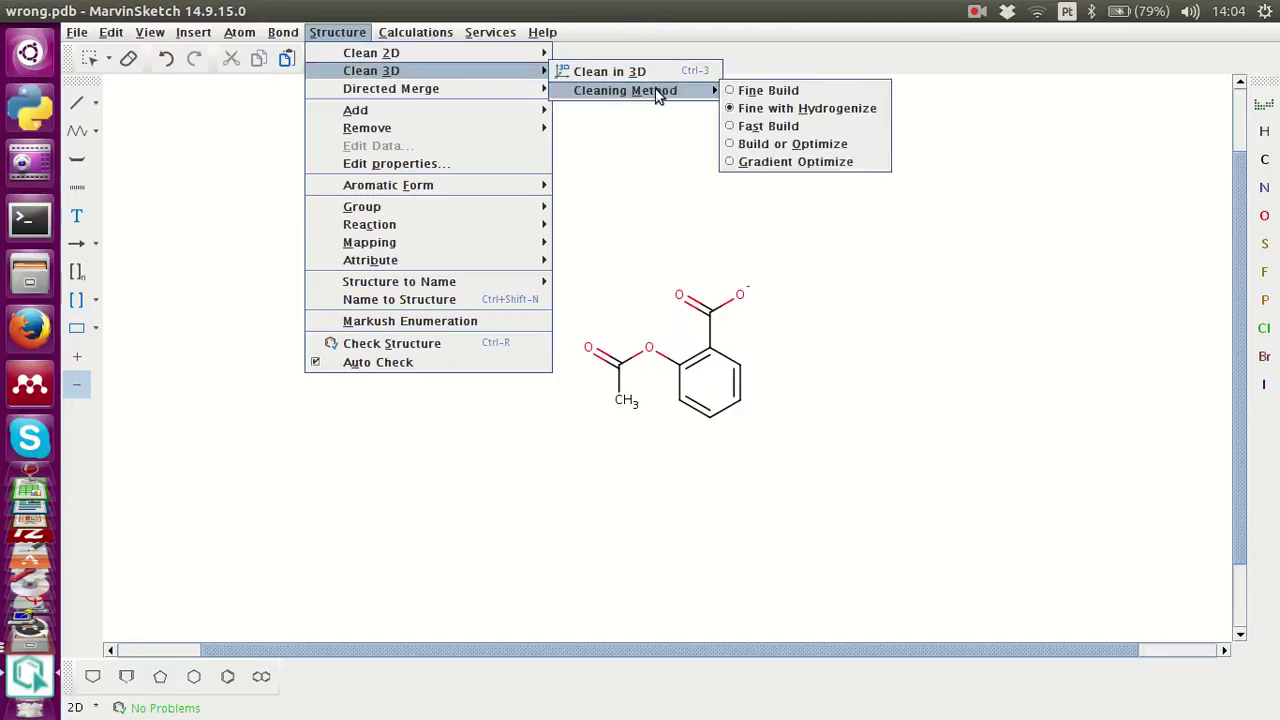
{"action": "left_click", "coordinate": [660, 73]}
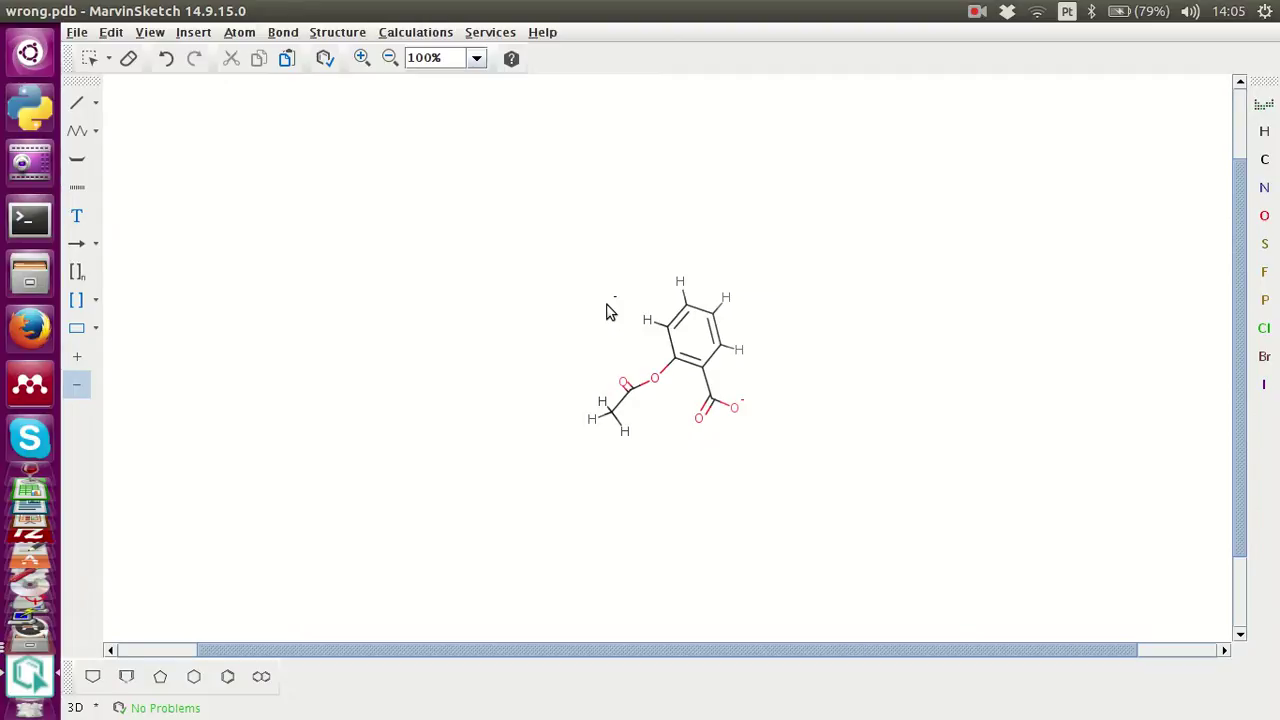
- Erase one hydrogen from the aromatic ring and save the structure as wrong.pdb in the ligands folder
{"action": "left_click", "coordinate": [127, 60]}
{"action": "left_click", "coordinate": [734, 302]}
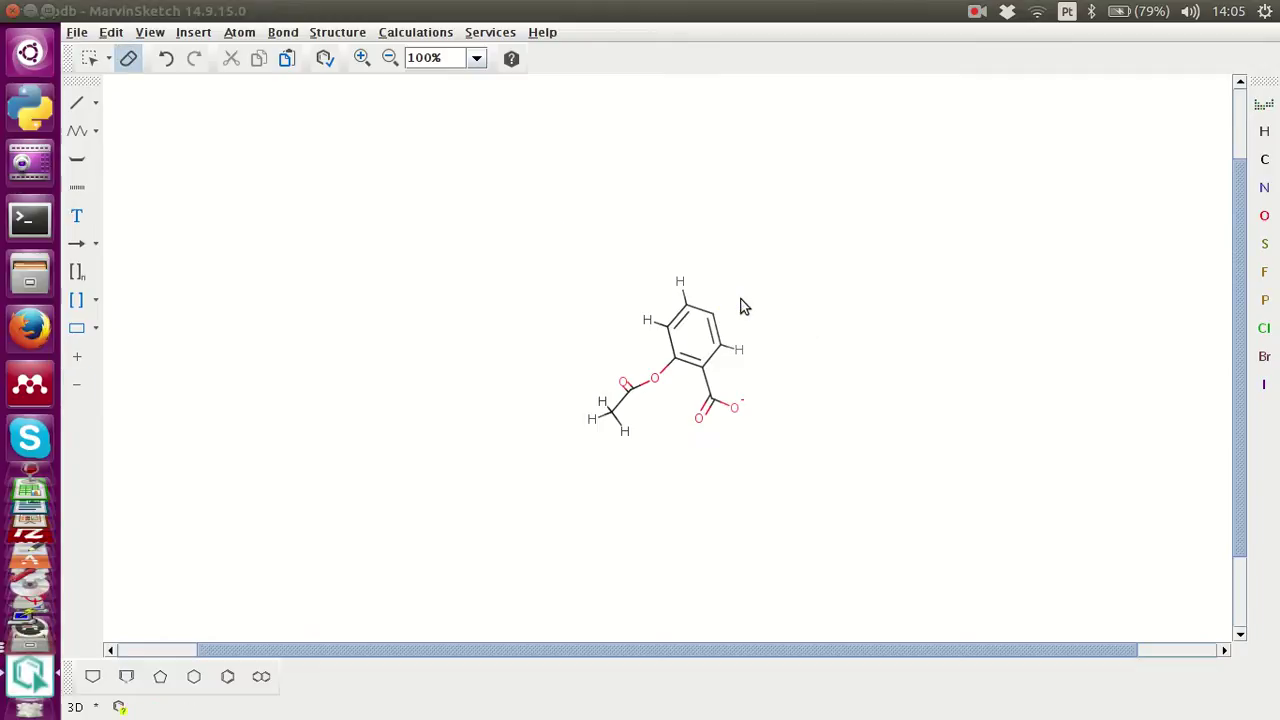
{"action": "left_click", "coordinate": [76, 32]}
{"action": "left_click", "coordinate": [91, 133]}
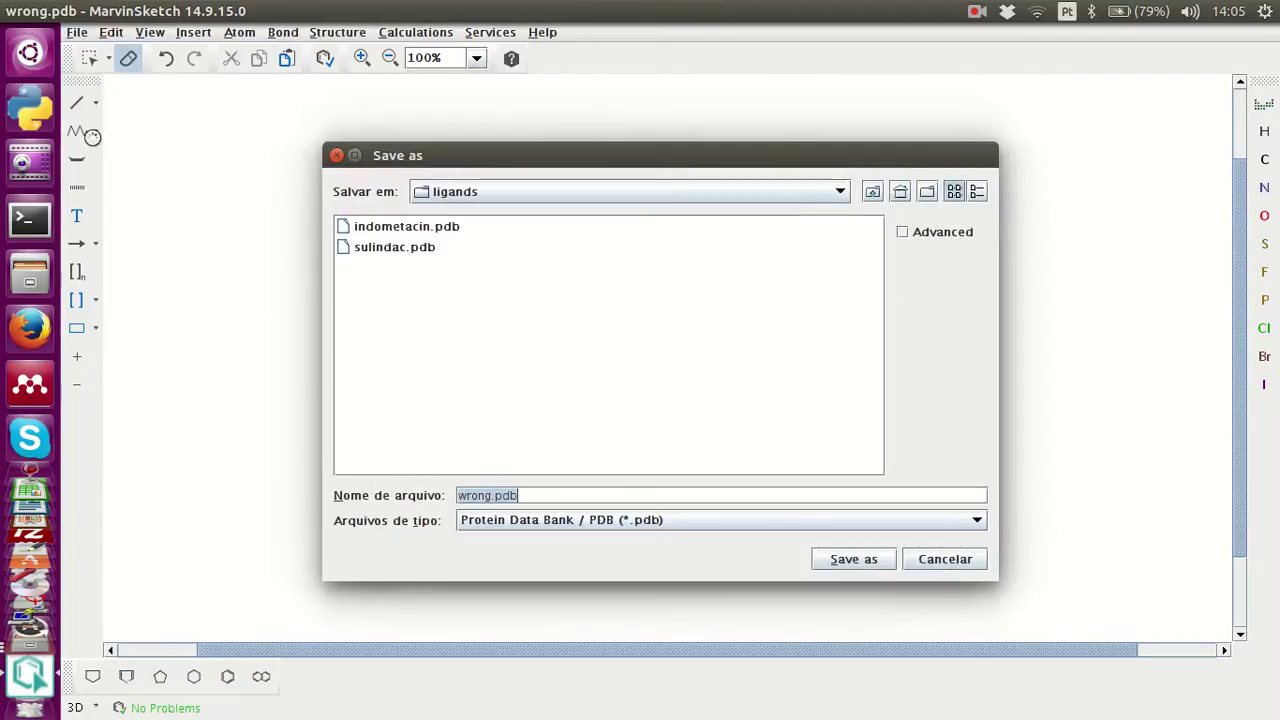
{"action": "left_click", "coordinate": [489, 496]}
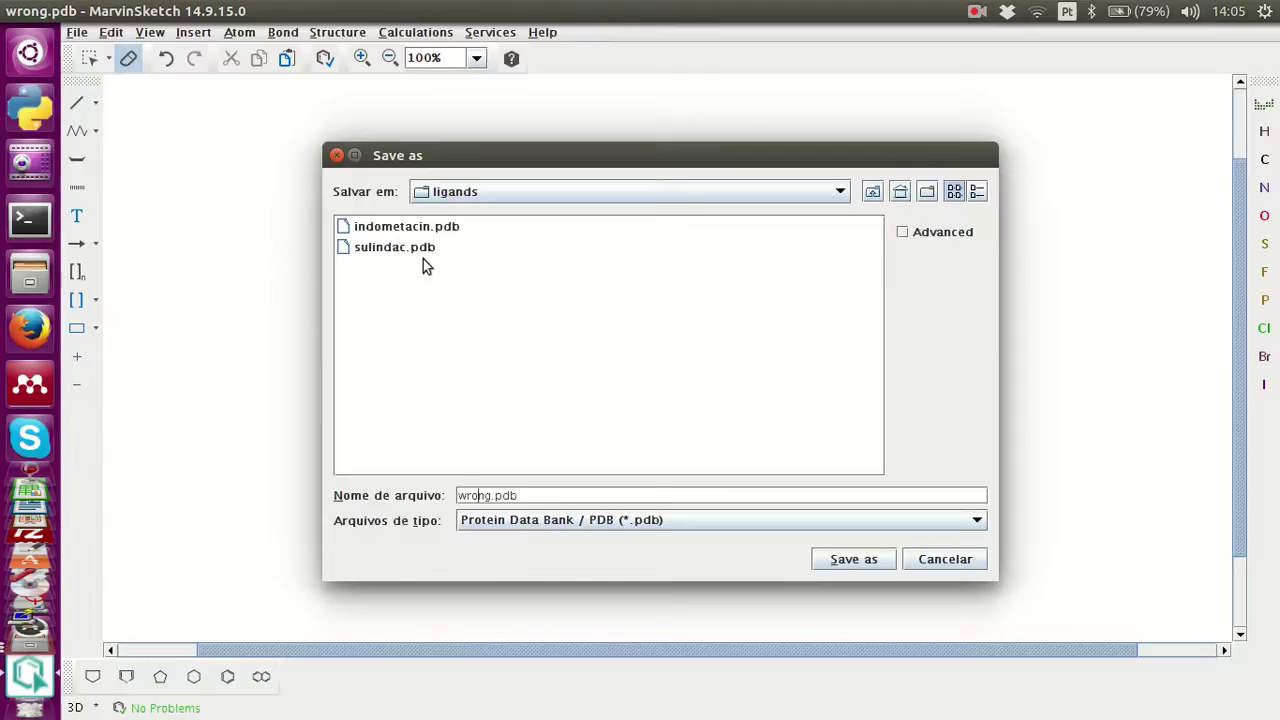
{"action": "left_click", "coordinate": [871, 562]}
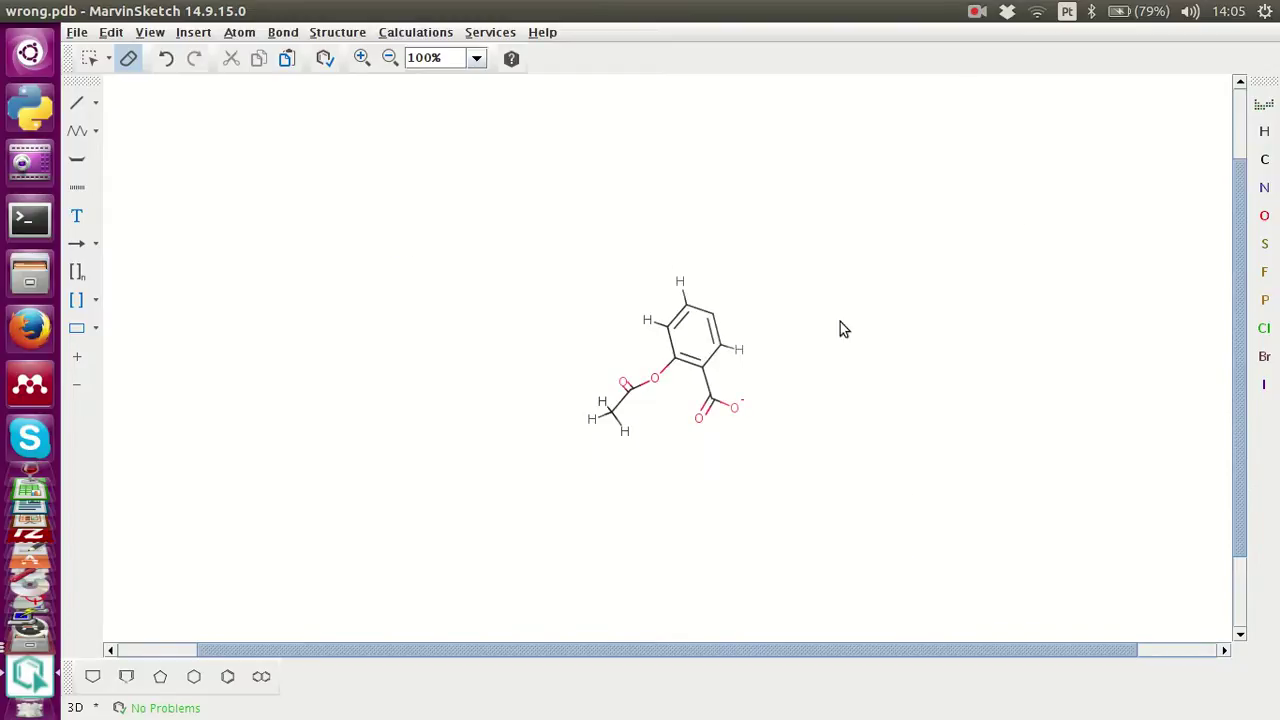
- Switch to a terminal, change to Desktop/Run_mopac_JAVA and launch the program with java -jar Interface_Run.jar
{"action": "left_click", "coordinate": [29, 12]}
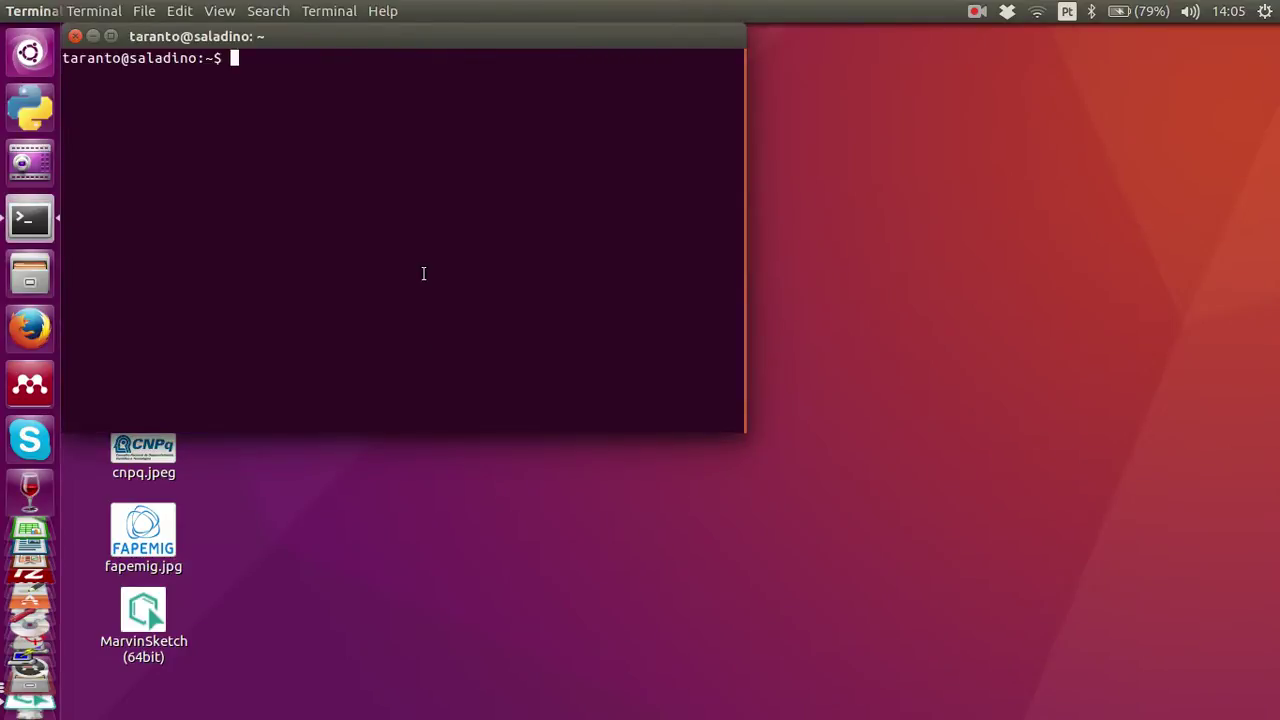
{"action": "type", "text": "cd Des"}
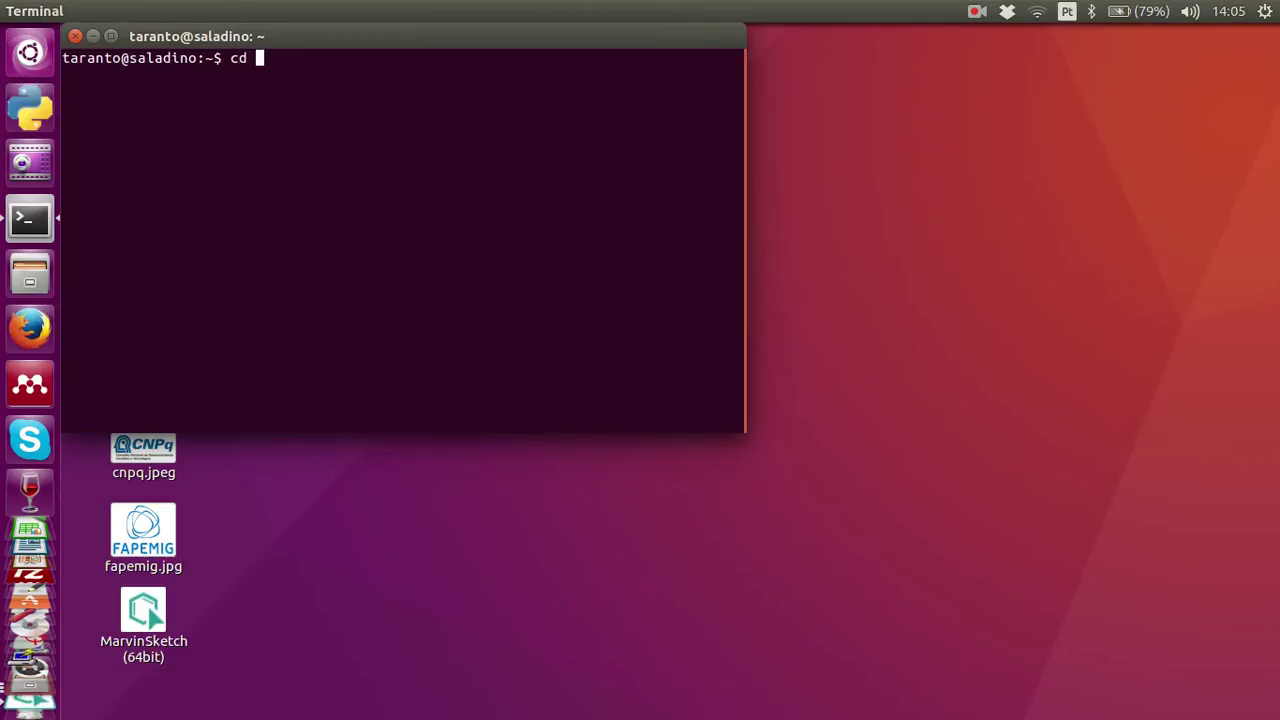
{"action": "key", "text": "Tab"}
{"action": "type", "text": "R"}
{"action": "key", "text": "Tab"}
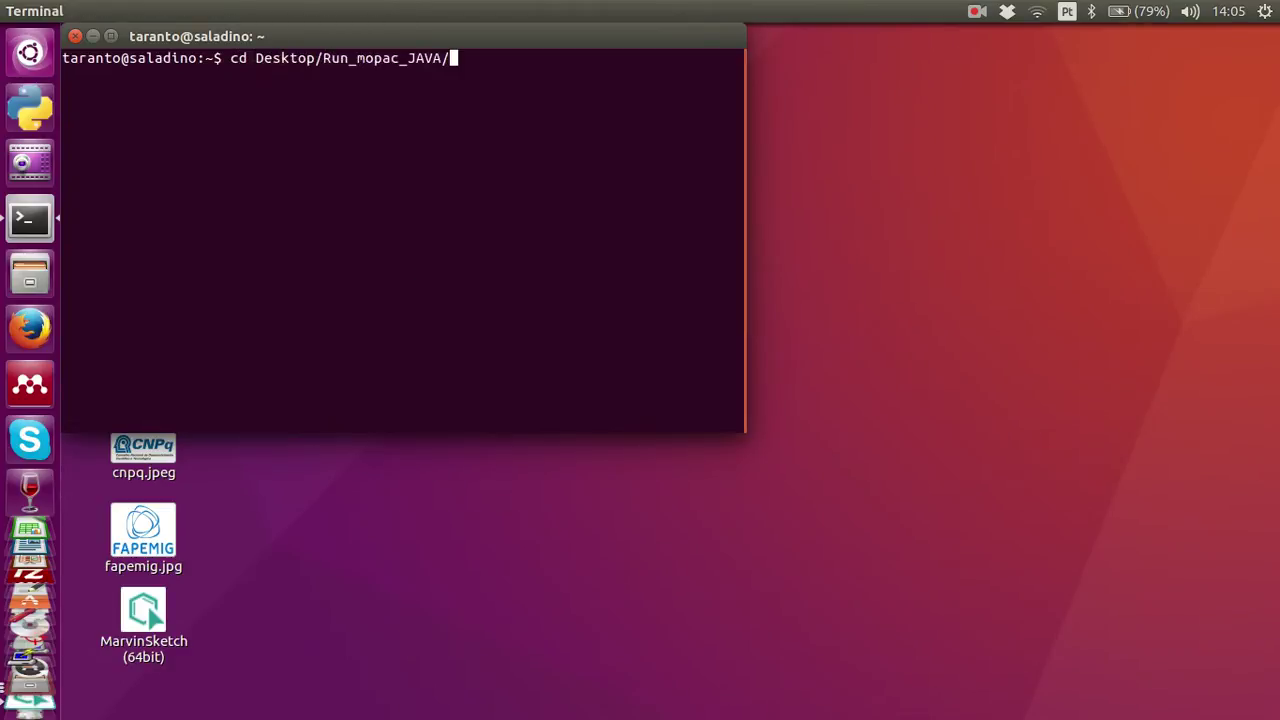
{"action": "key", "text": "Return"}
{"action": "key", "text": "Up"}
{"action": "key", "text": "Up"}
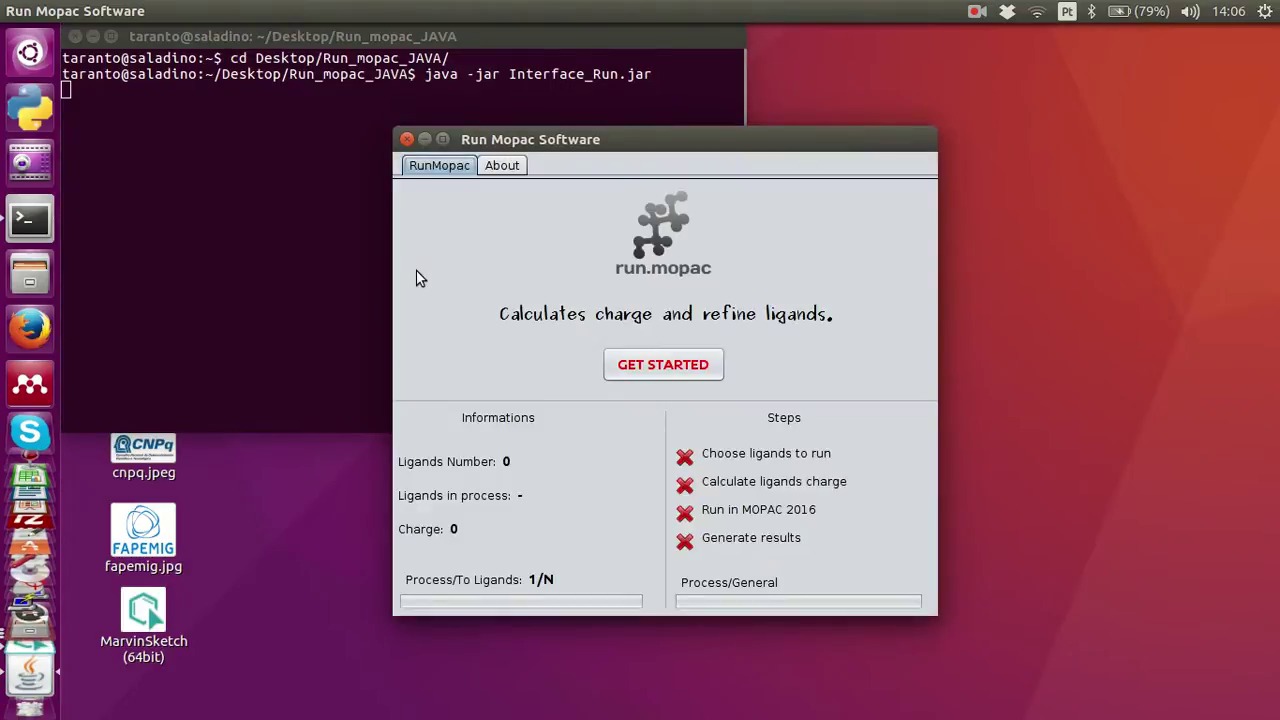
- Start the Run Mopac calculation on all ligands in the Desktop/ligands folder
{"action": "left_click", "coordinate": [647, 372]}
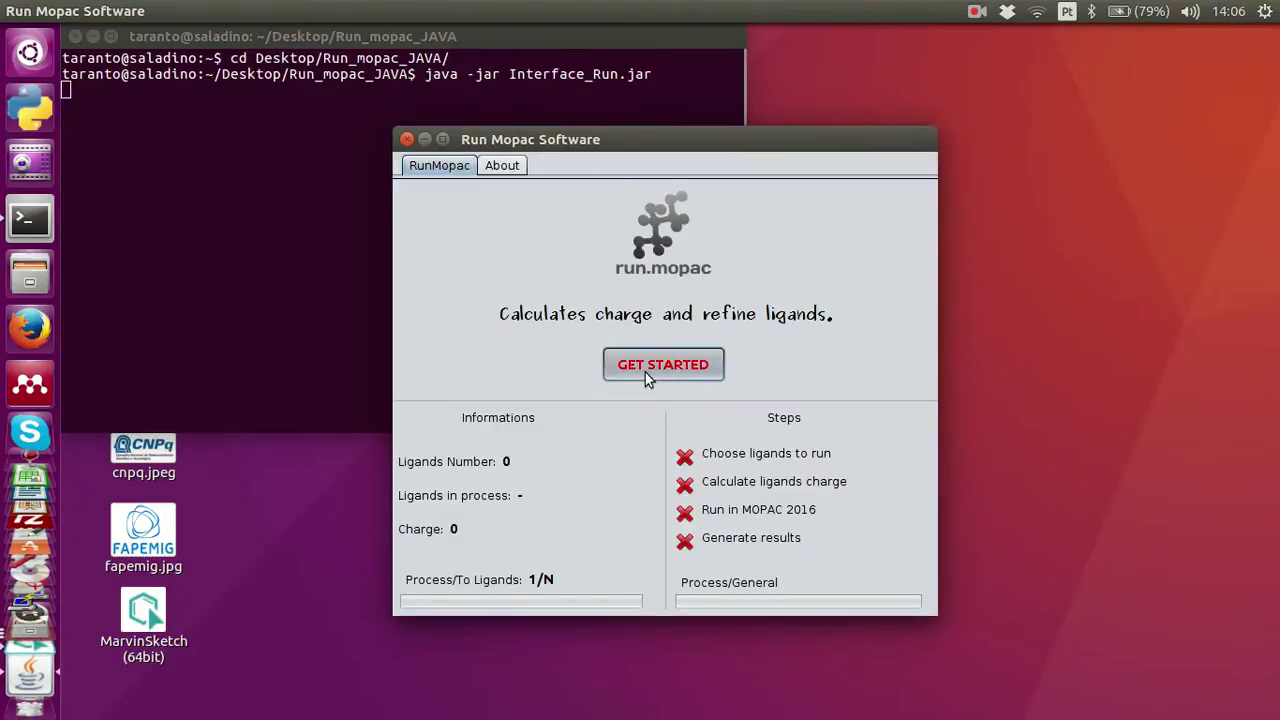
{"action": "double_click", "coordinate": [628, 297]}
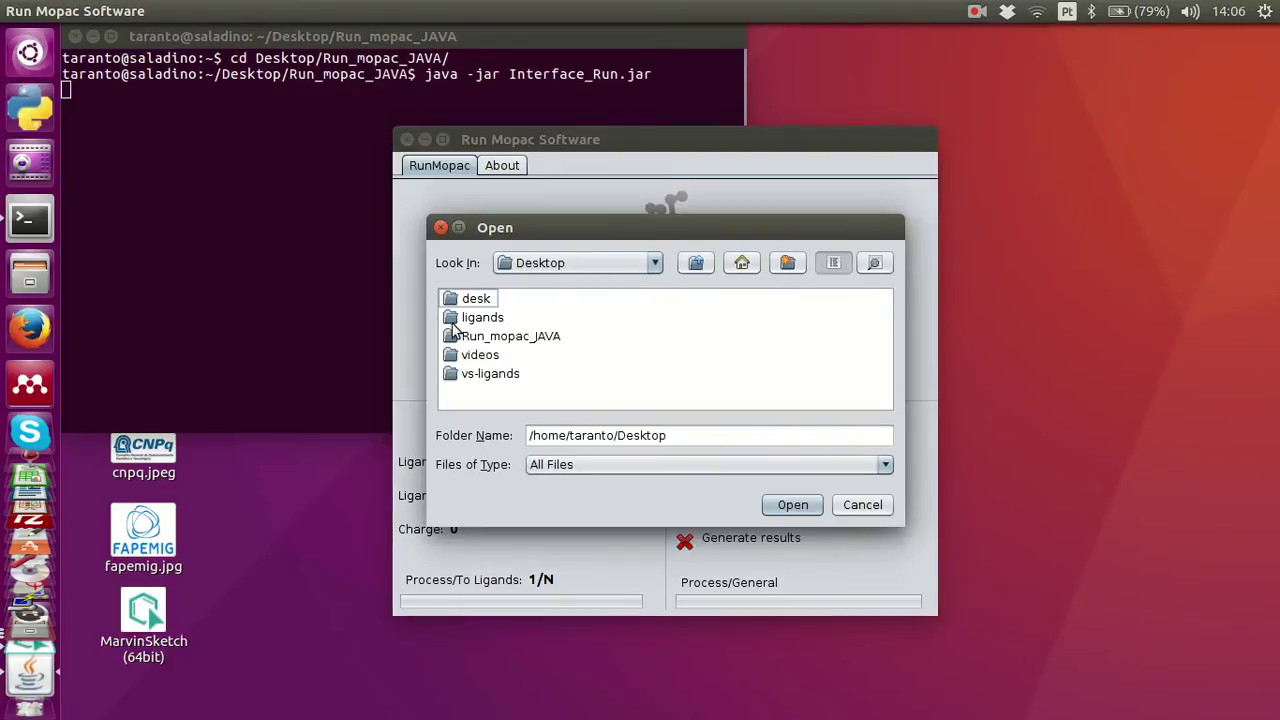
{"action": "left_click", "coordinate": [456, 320]}
{"action": "left_click", "coordinate": [780, 505]}
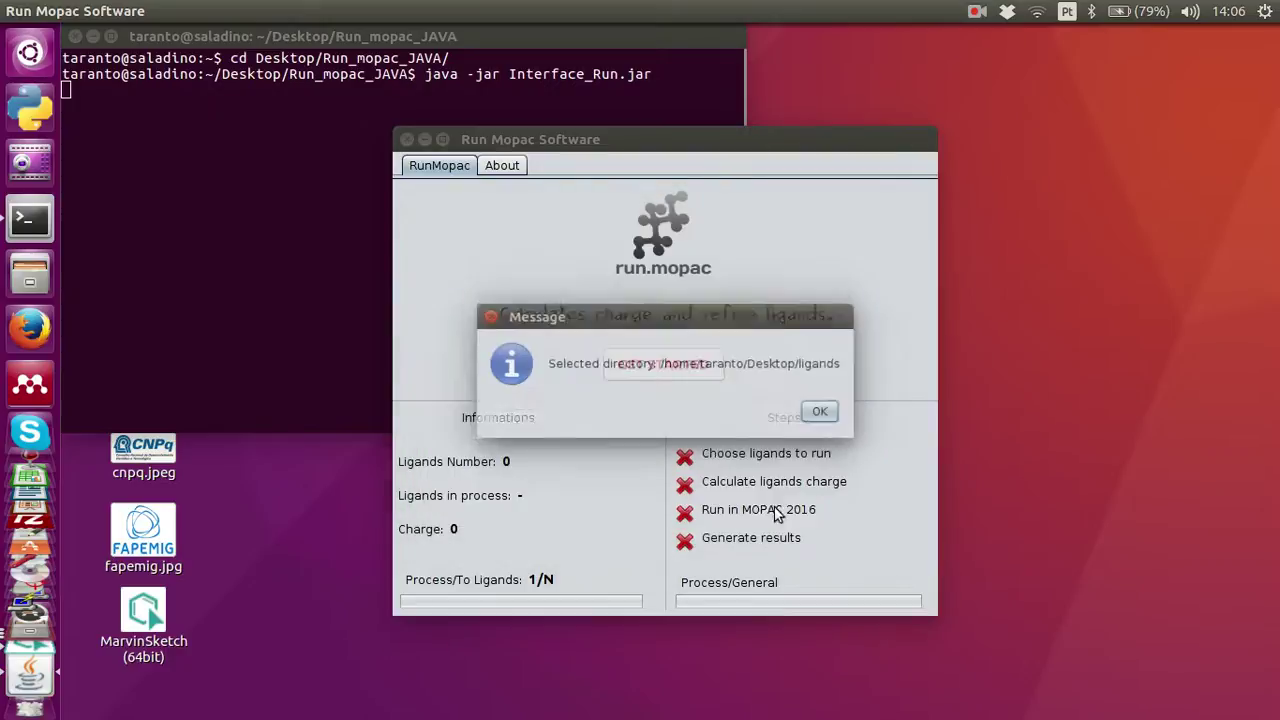
{"action": "left_click", "coordinate": [820, 413]}
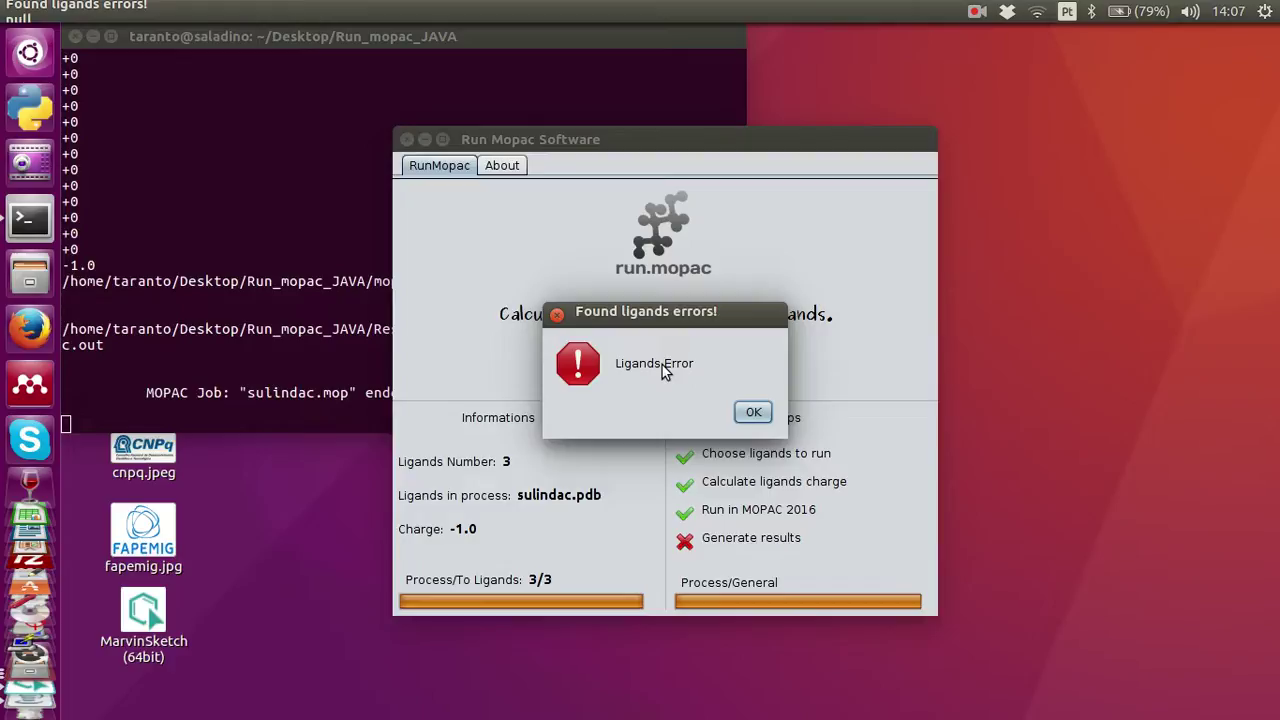
- Dismiss the ligand error, open the results folder and view wrong.out in gedit
{"action": "left_click", "coordinate": [755, 417]}
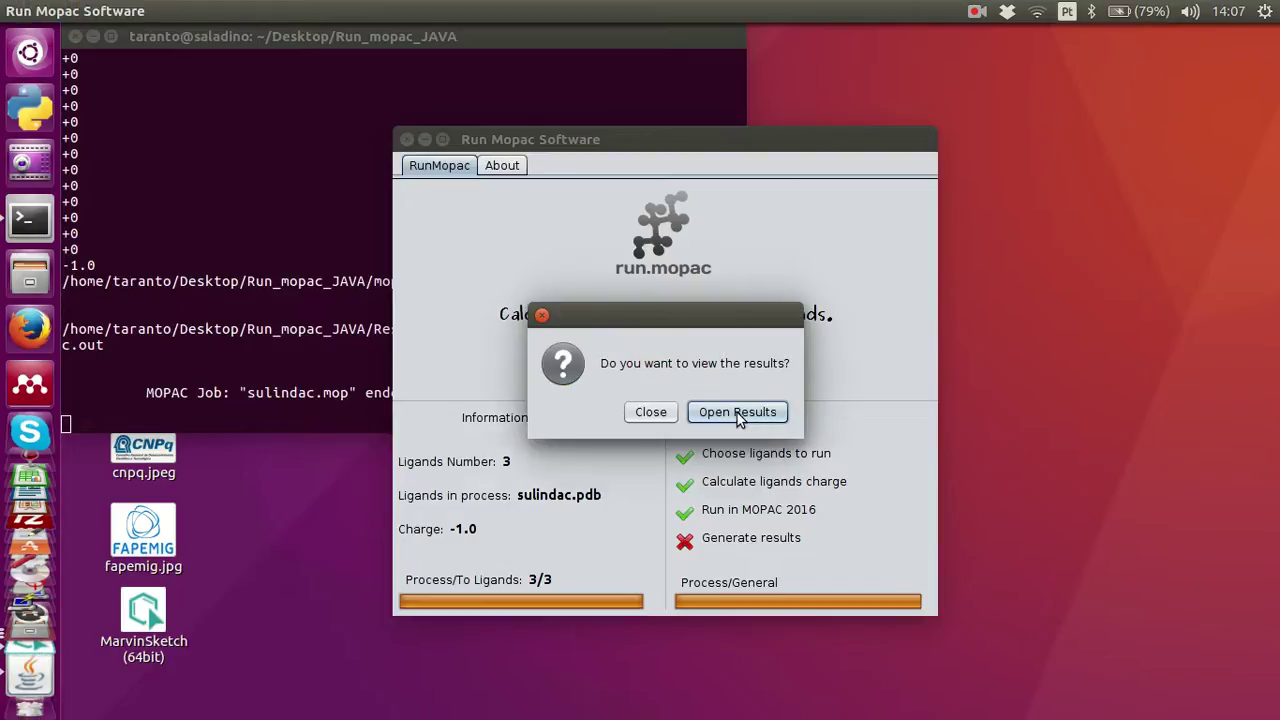
{"action": "left_click", "coordinate": [740, 418]}
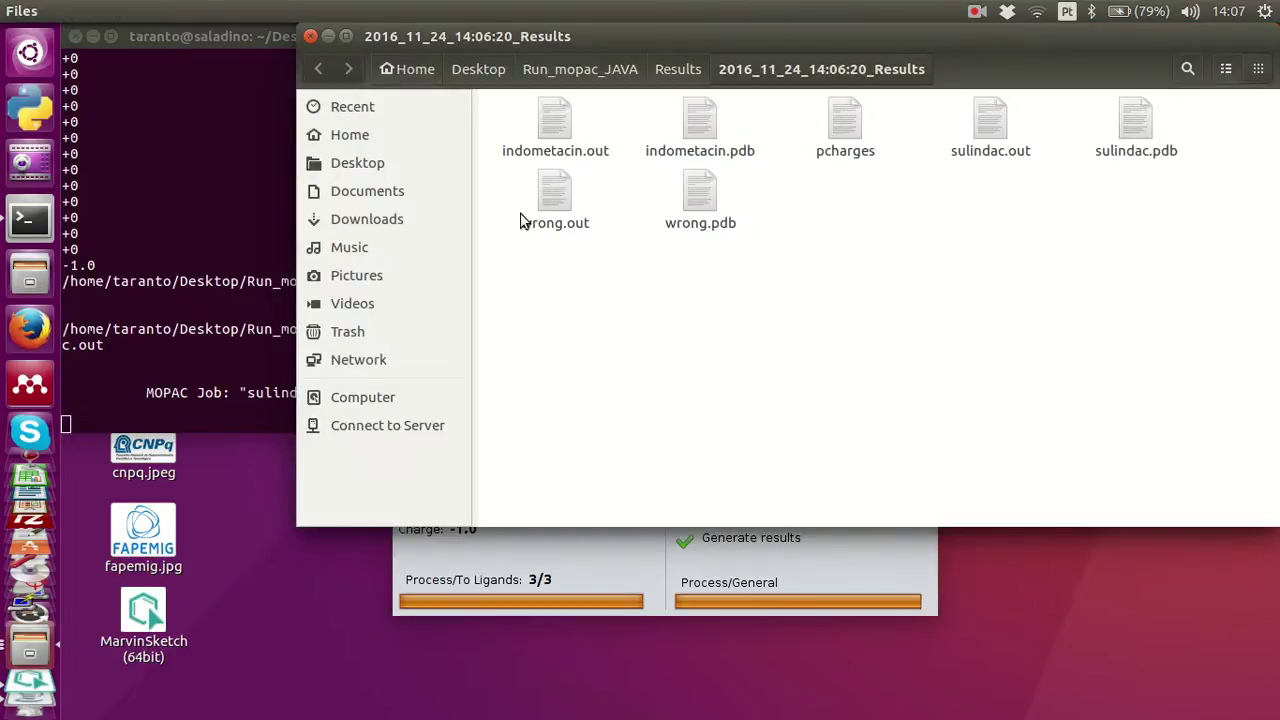
{"action": "left_click", "coordinate": [565, 202]}
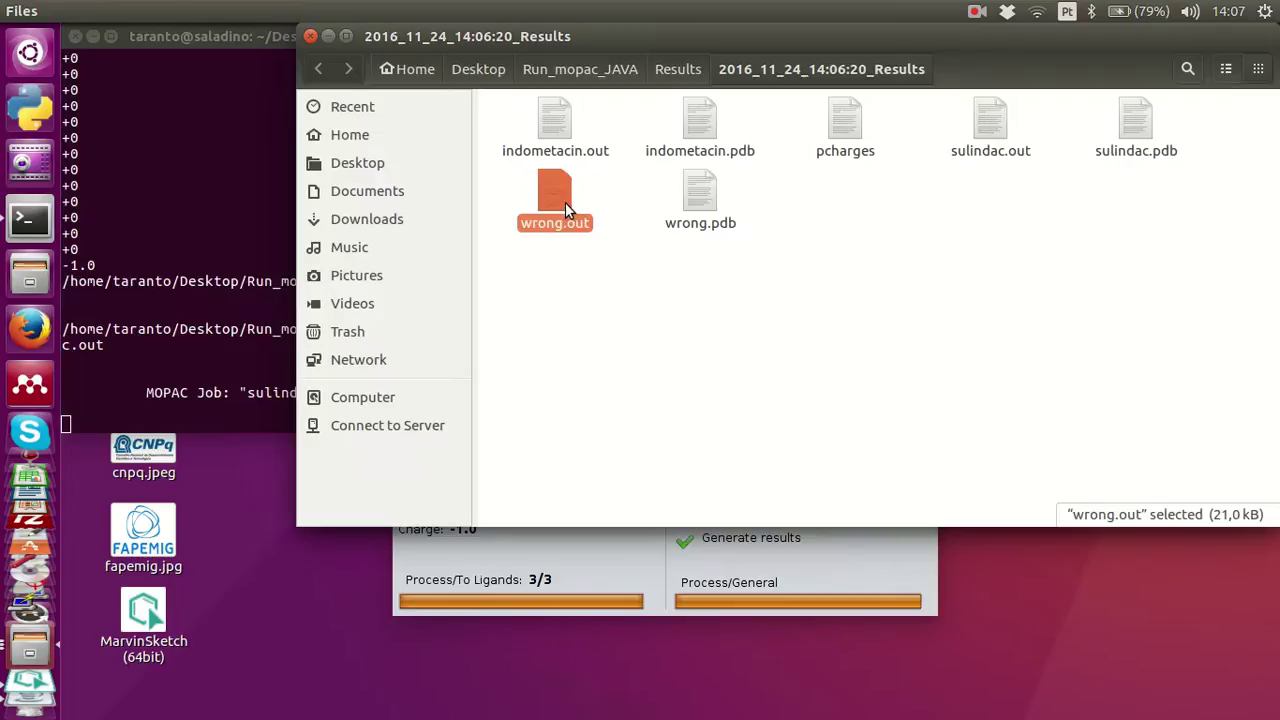
{"action": "right_click", "coordinate": [556, 197]}
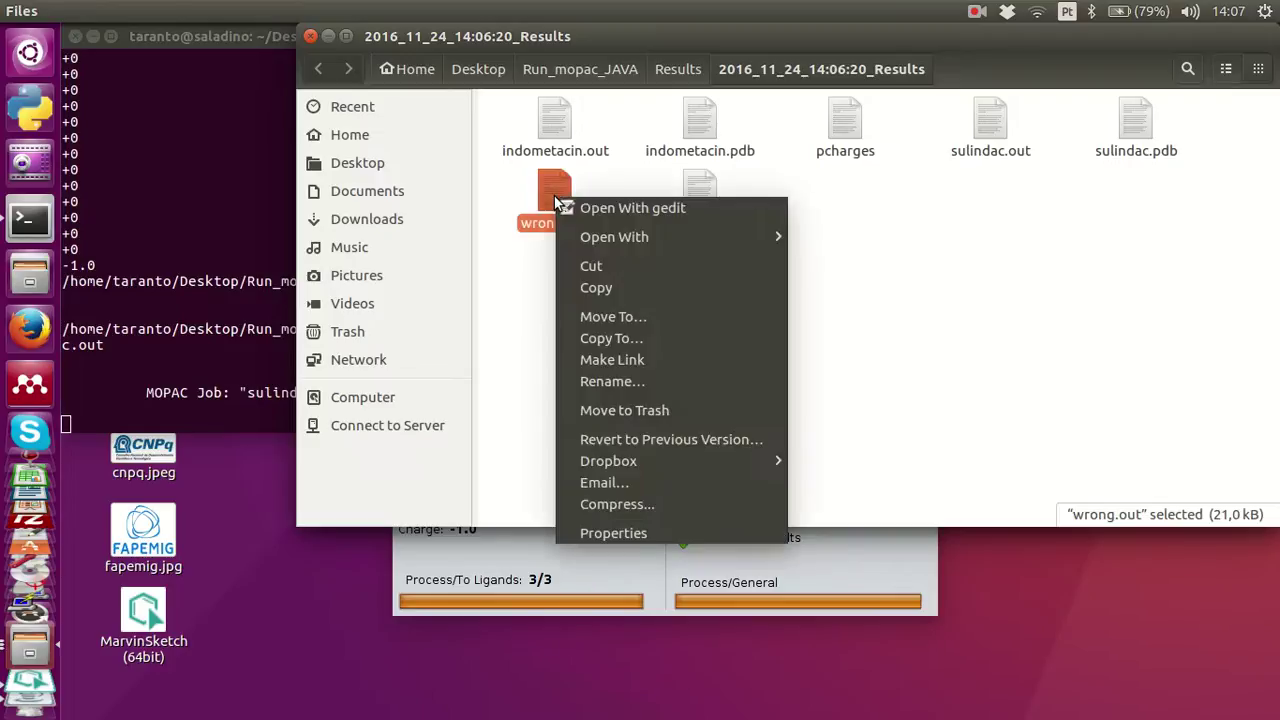
{"action": "left_click", "coordinate": [628, 210]}
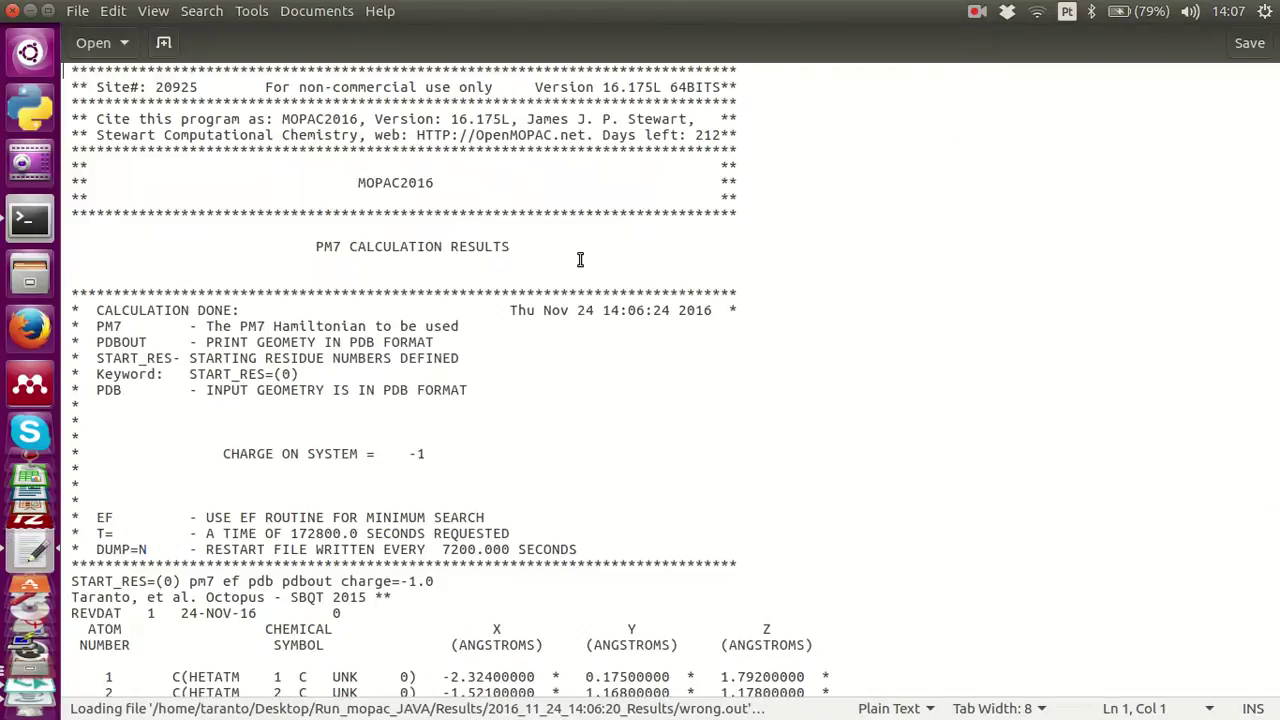
- Examine the header of wrong.out and highlight the charge keyword in the MOPAC input line
{"action": "left_click", "coordinate": [277, 494]}
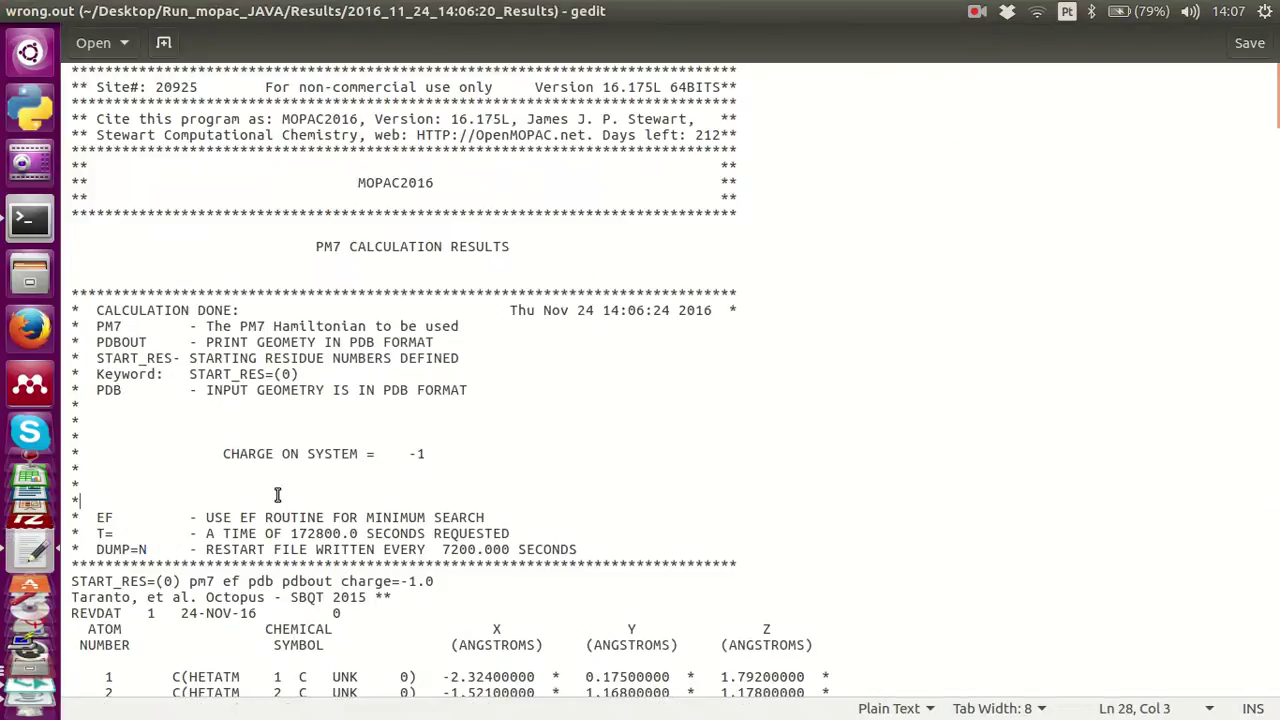
{"action": "key", "text": "Down"}
{"action": "key", "text": "Down"}
{"action": "key", "text": "Down"}
{"action": "key", "text": "Down"}
{"action": "key", "text": "Down"}
{"action": "key", "text": "Down"}
{"action": "key", "text": "Down"}
{"action": "key", "text": "Down"}
{"action": "key", "text": "Down"}
{"action": "key", "text": "Down"}
{"action": "key", "text": "Down"}
{"action": "key", "text": "Down"}
{"action": "key", "text": "Down"}
{"action": "key", "text": "Down"}
{"action": "key", "text": "Down"}
{"action": "key", "text": "Down"}
{"action": "key", "text": "Down"}
{"action": "key", "text": "Down"}
{"action": "key", "text": "Down"}
{"action": "key", "text": "Down"}
{"action": "key", "text": "Down"}
{"action": "key", "text": "Down"}
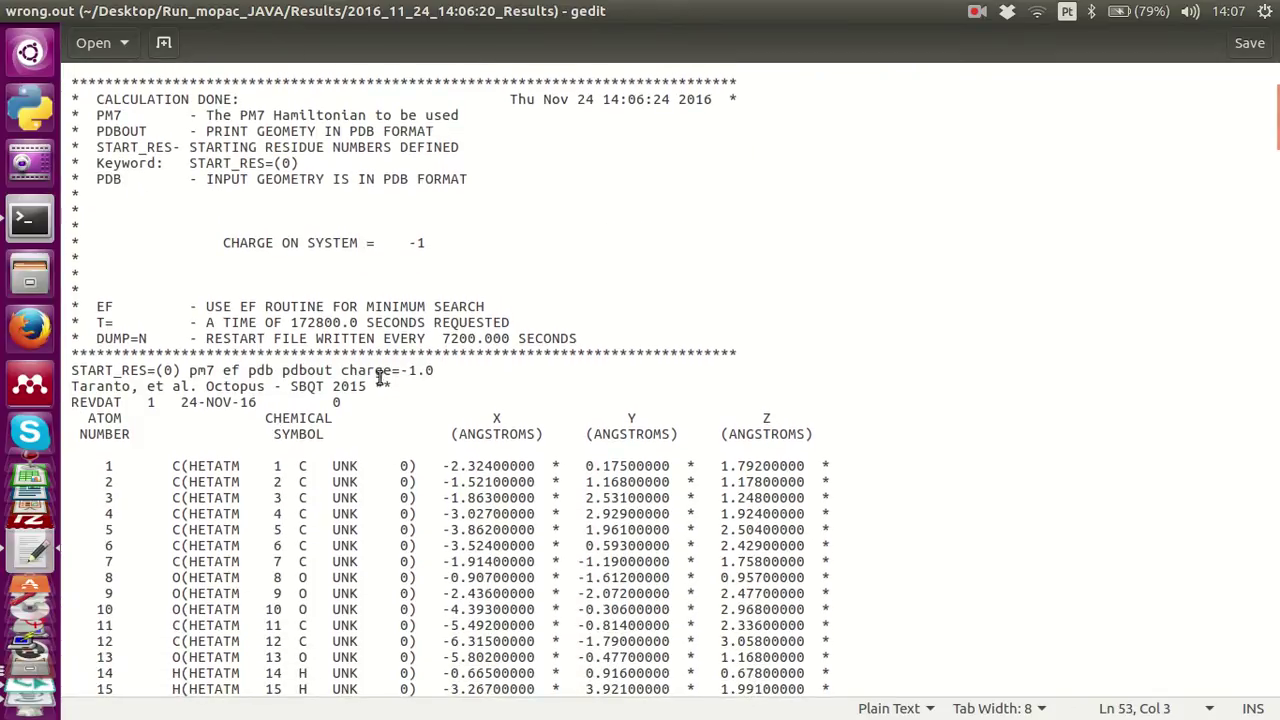
{"action": "left_click_drag", "start_coordinate": [342, 372], "coordinate": [443, 372]}
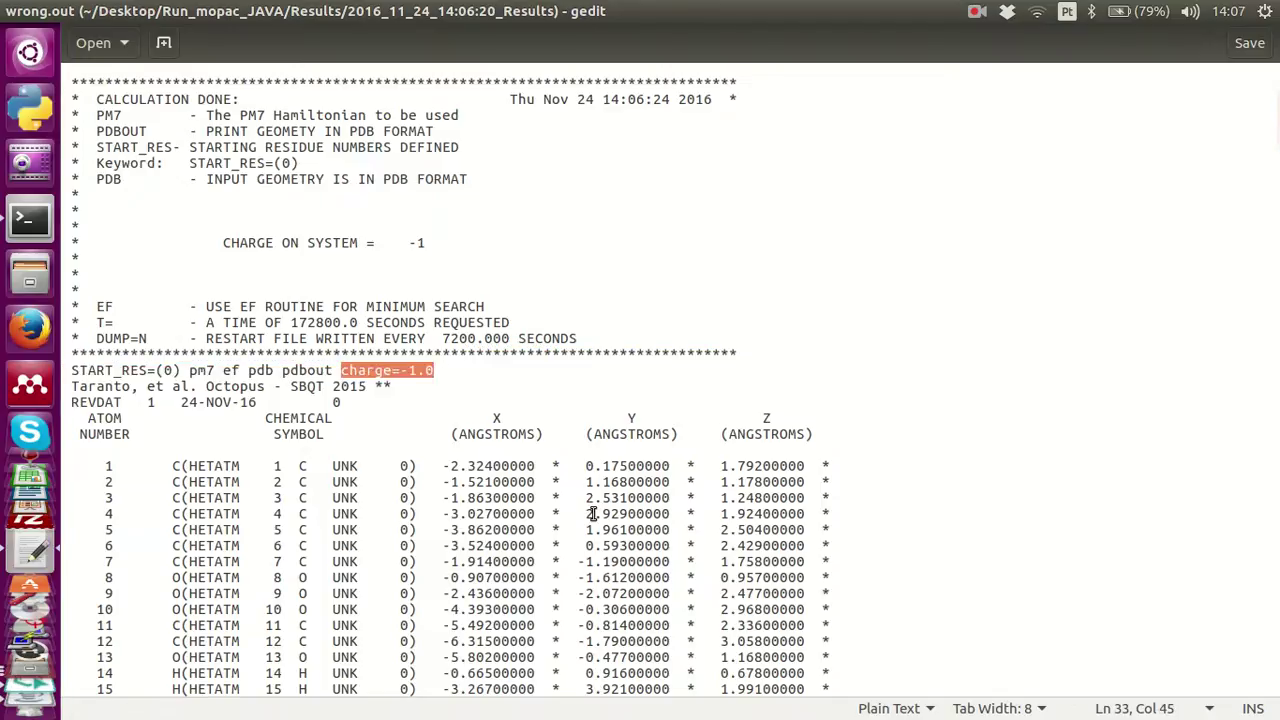
- Examine the UHF calculation section of wrong.out and highlight the lines with the alpha and beta electron numbers
{"action": "key", "text": "Down"}
{"action": "key", "text": "Down"}
{"action": "key", "text": "Down"}
{"action": "key", "text": "Down"}
{"action": "key", "text": "Down"}
{"action": "key", "text": "Down"}
{"action": "key", "text": "Down"}
{"action": "key", "text": "Down"}
{"action": "key", "text": "Down"}
{"action": "key", "text": "Down"}
{"action": "key", "text": "Down"}
{"action": "key", "text": "Down"}
{"action": "key", "text": "Down"}
{"action": "key", "text": "Down"}
{"action": "key", "text": "Down"}
{"action": "key", "text": "Down"}
{"action": "key", "text": "Down"}
{"action": "key", "text": "Down"}
{"action": "key", "text": "Down"}
{"action": "key", "text": "Down"}
{"action": "key", "text": "Down"}
{"action": "key", "text": "Down"}
{"action": "key", "text": "Down"}
{"action": "key", "text": "Down"}
{"action": "key", "text": "Down"}
{"action": "key", "text": "Down"}
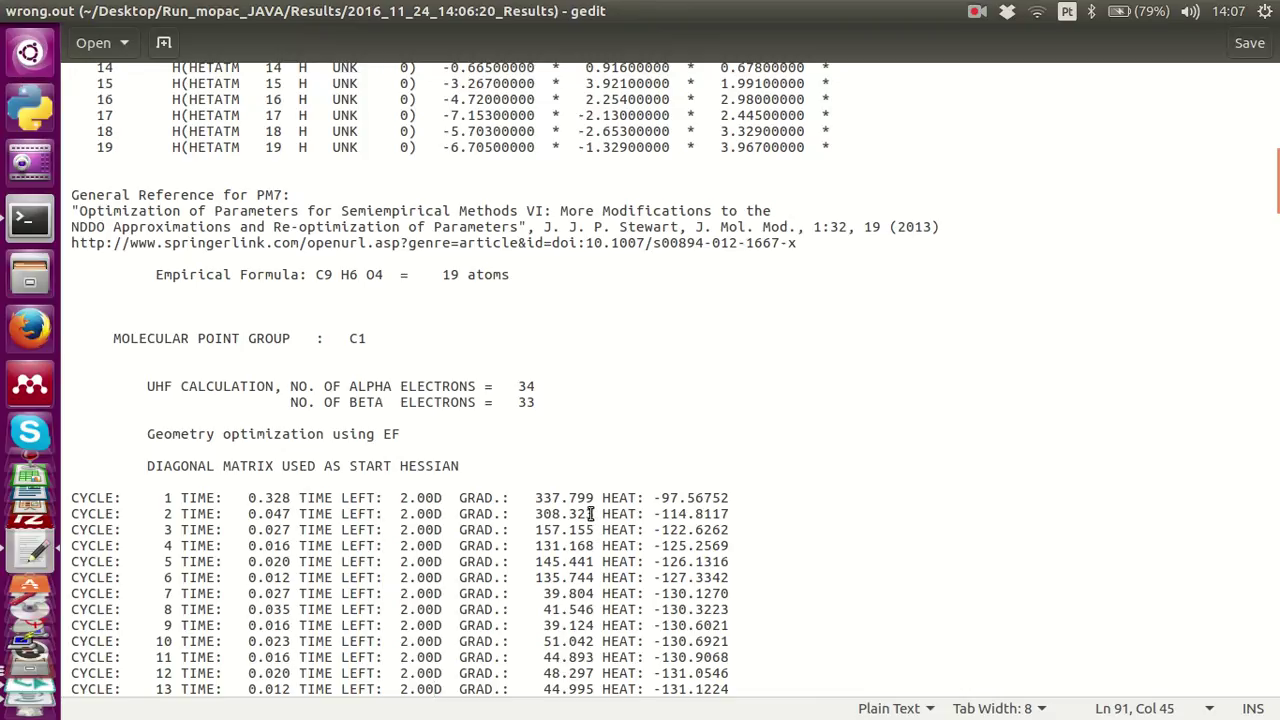
{"action": "left_click_drag", "start_coordinate": [178, 386], "coordinate": [533, 402]}
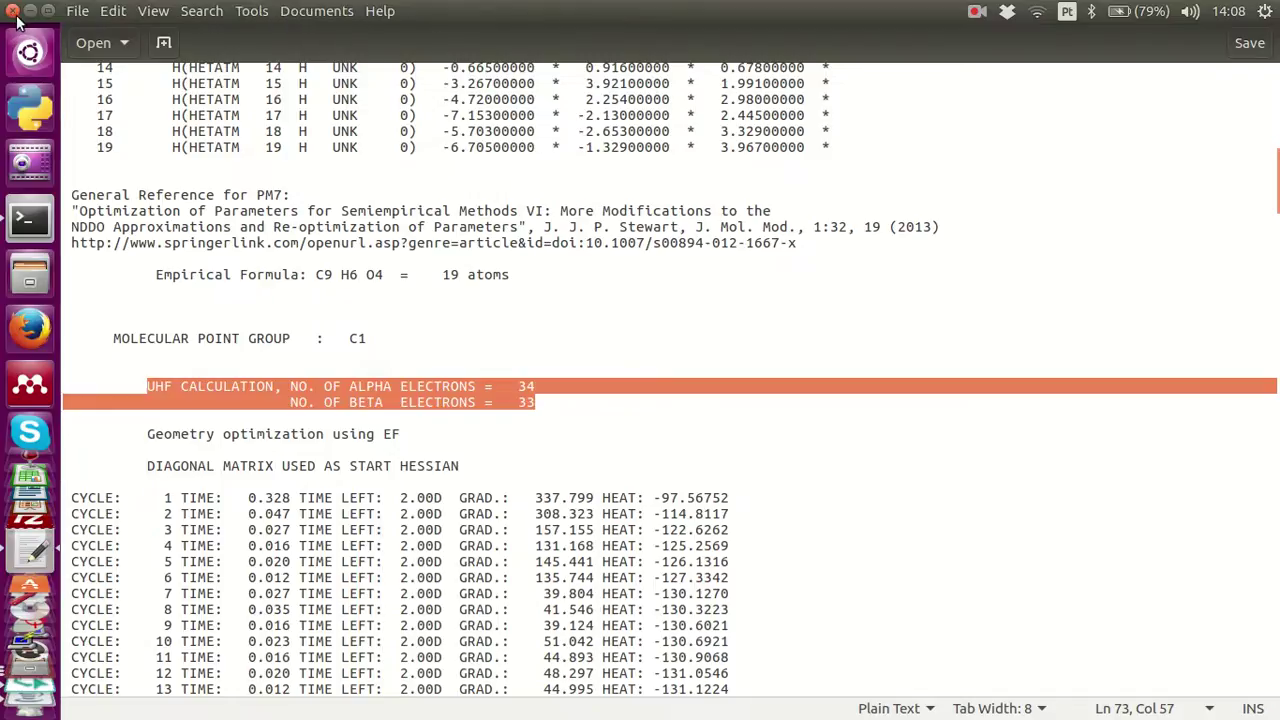
- Close wrong.out and the results folder, and minimize the terminal window
{"action": "left_click", "coordinate": [13, 11]}
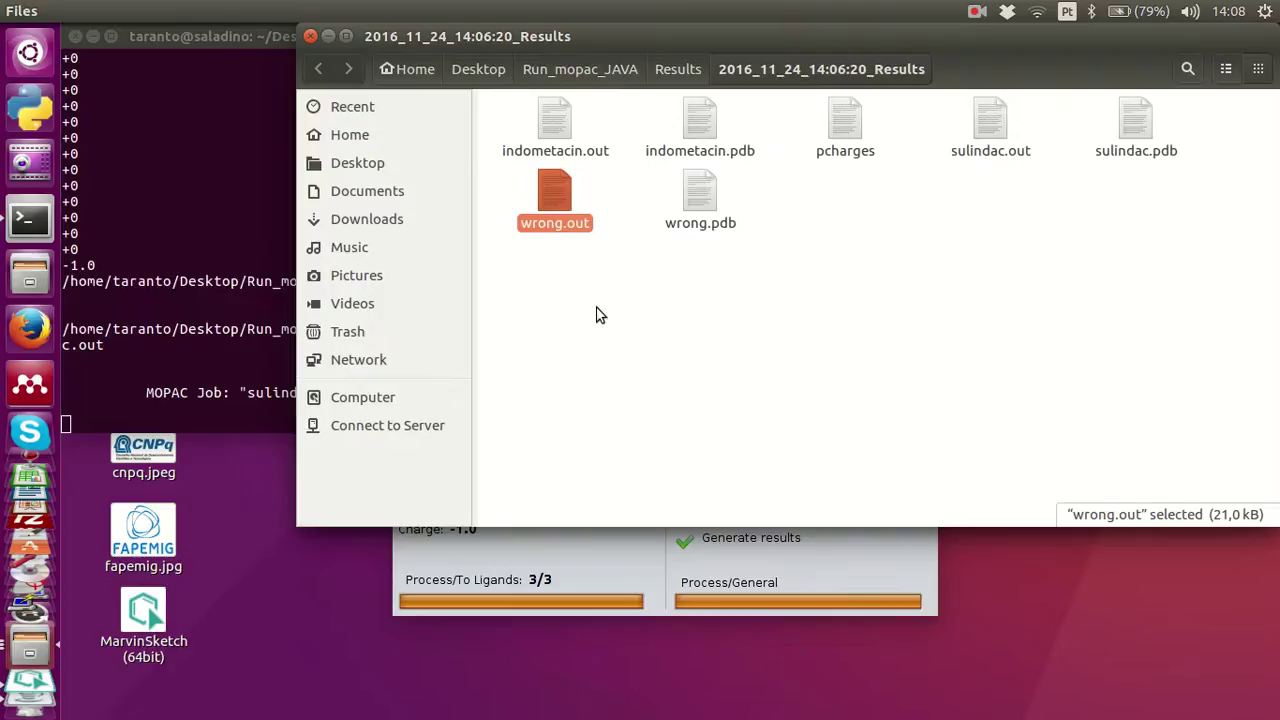
{"action": "left_click", "coordinate": [310, 36]}
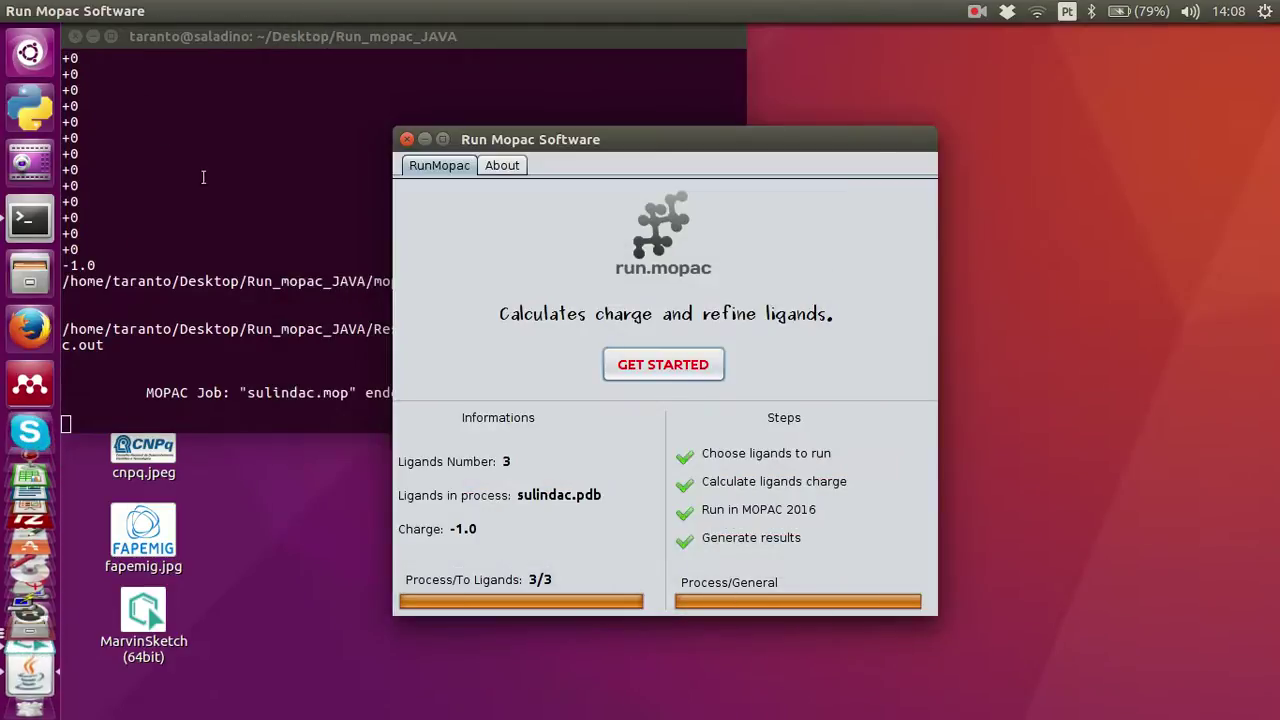
{"action": "left_click", "coordinate": [421, 46]}
{"action": "left_click", "coordinate": [93, 36]}
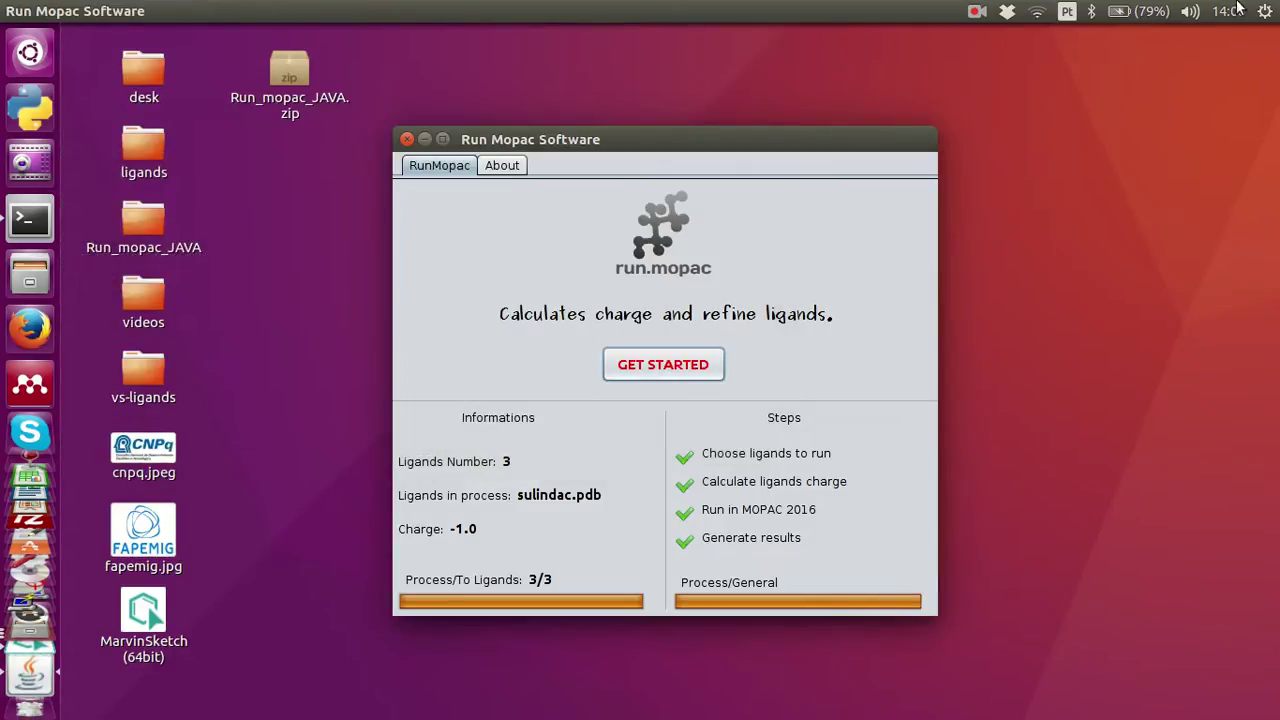
{"action": "left_click", "coordinate": [977, 12]}
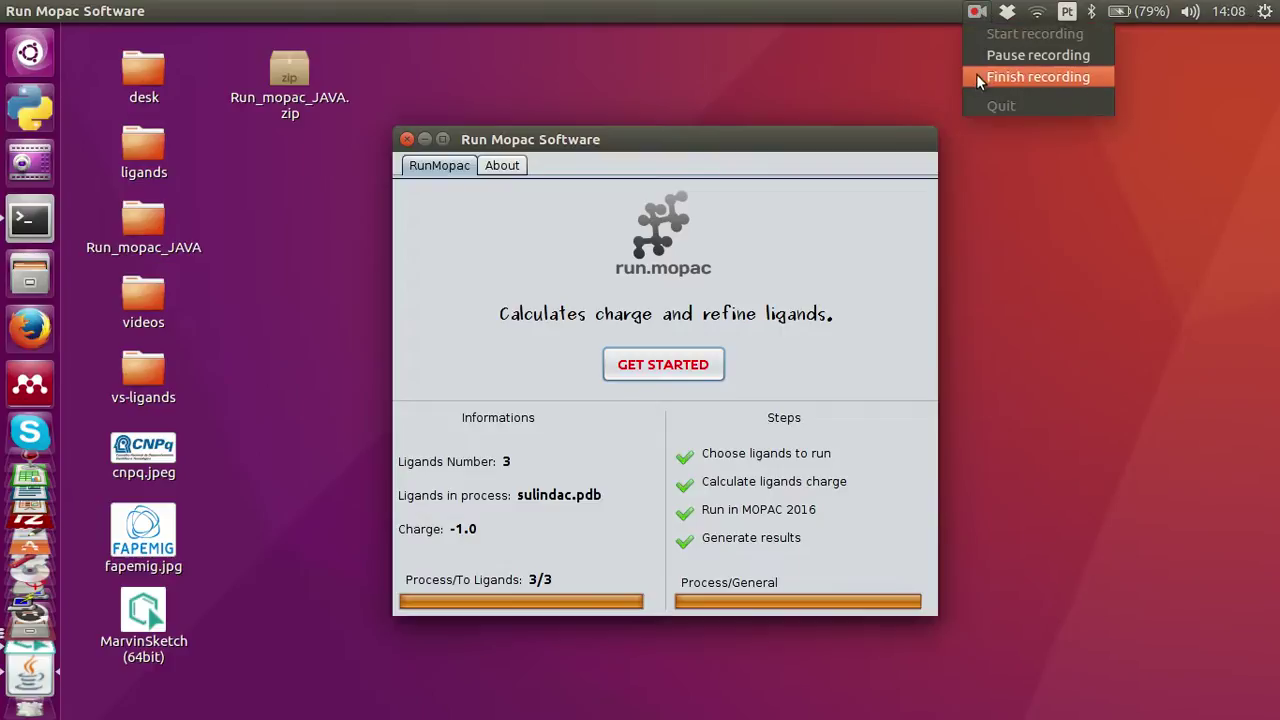